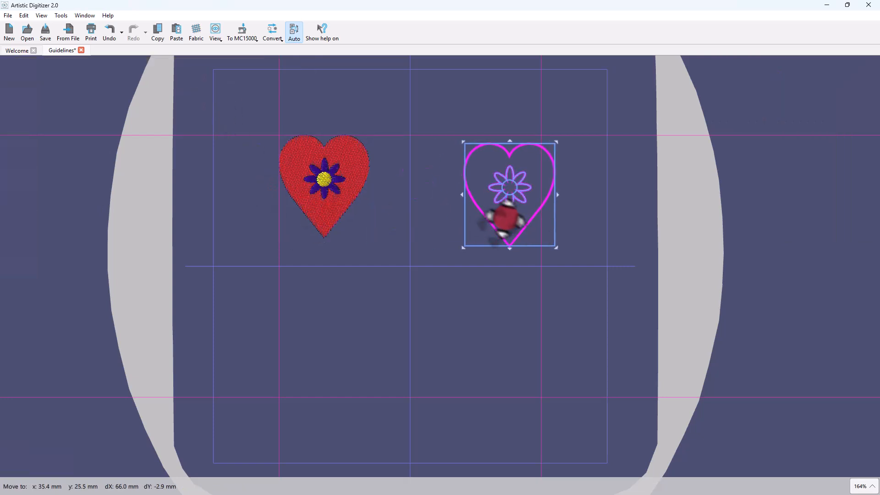
Place copies of the flower heart against the guidelines near the upper-right, lower-right and lower-left intersections.
drag(504, 218, 493, 208)
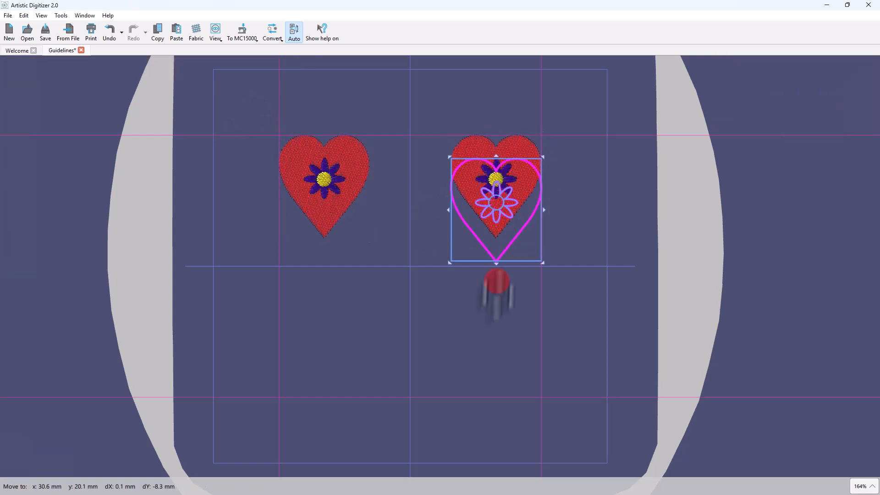
drag(496, 284, 489, 367)
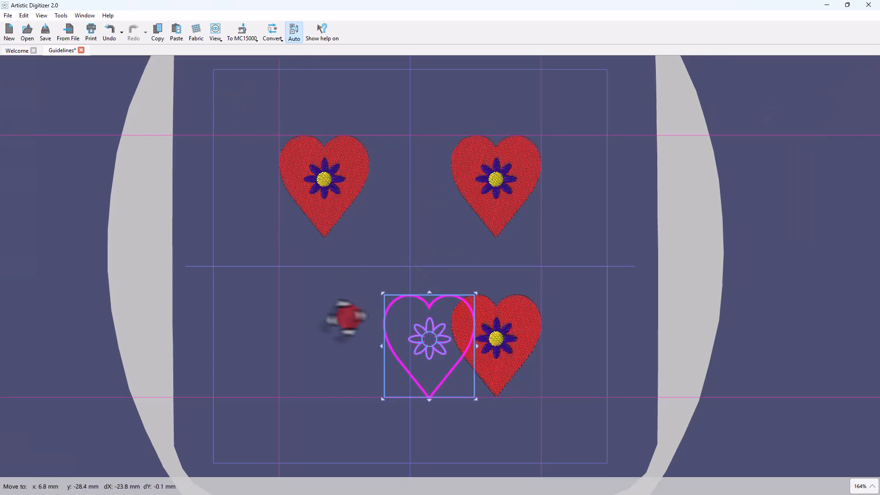
drag(344, 315, 298, 315)
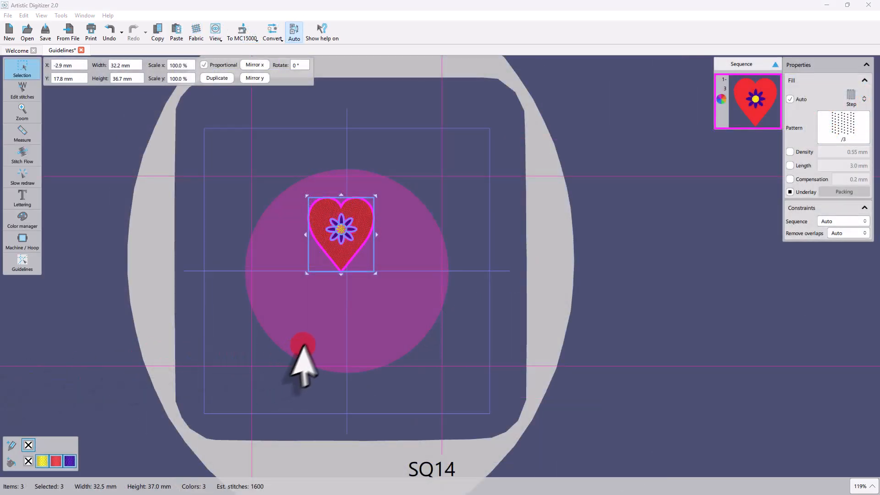
Move the flower heart from the hoop's upper centre to the lower-left guideline intersection.
click(341, 315)
click(345, 218)
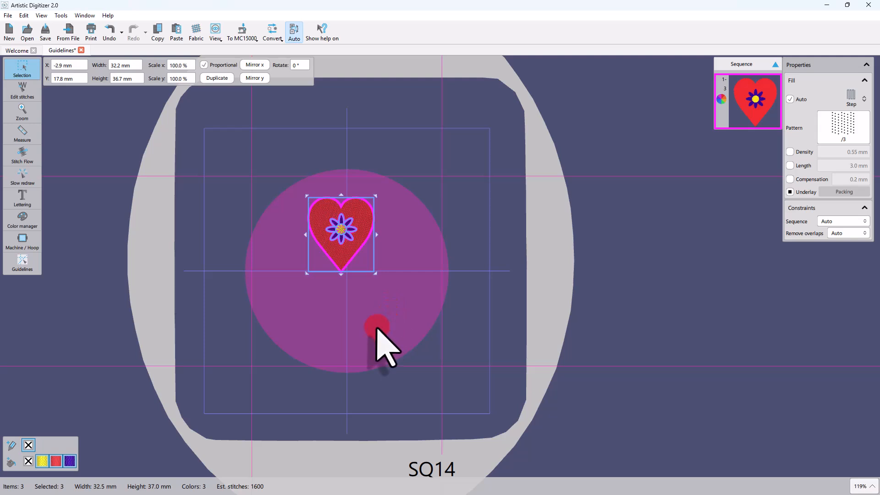
drag(343, 202, 287, 286)
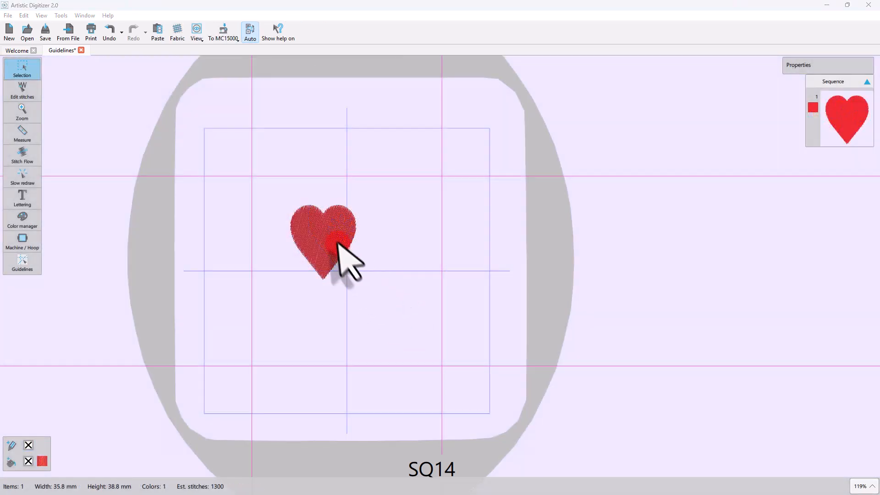
Align the plain red heart with the lower-left guideline intersection and stretch it to about 50 mm high.
click(339, 243)
drag(330, 246, 282, 375)
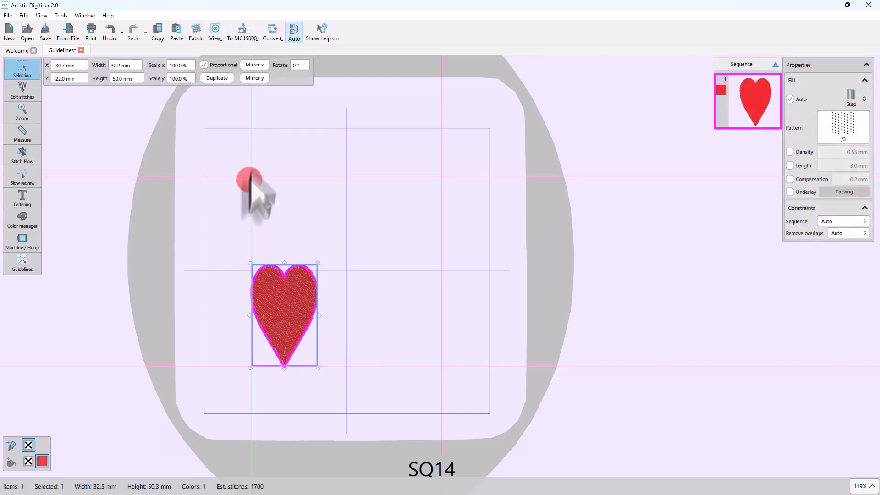
Hide the guidelines in the work area and show them again.
click(215, 32)
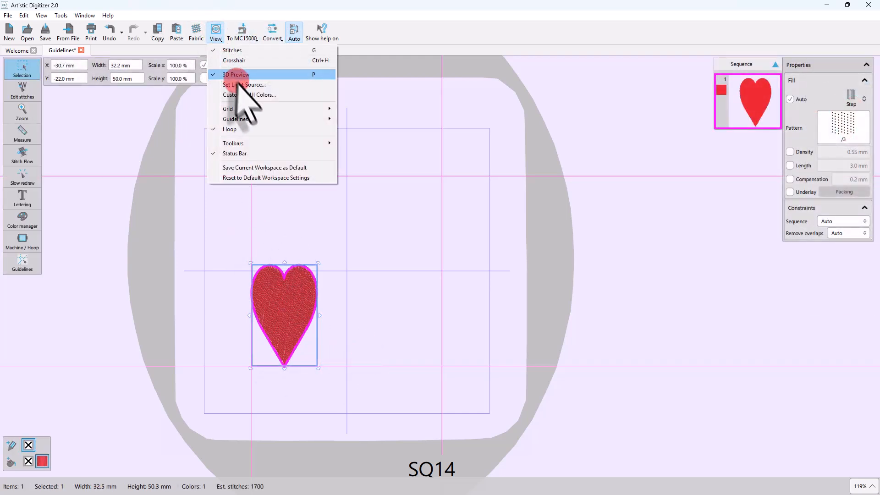
click(362, 123)
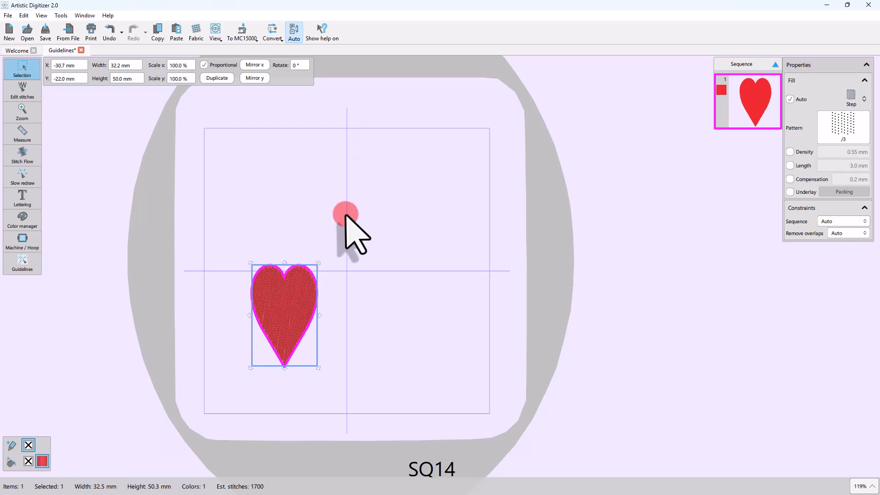
click(216, 33)
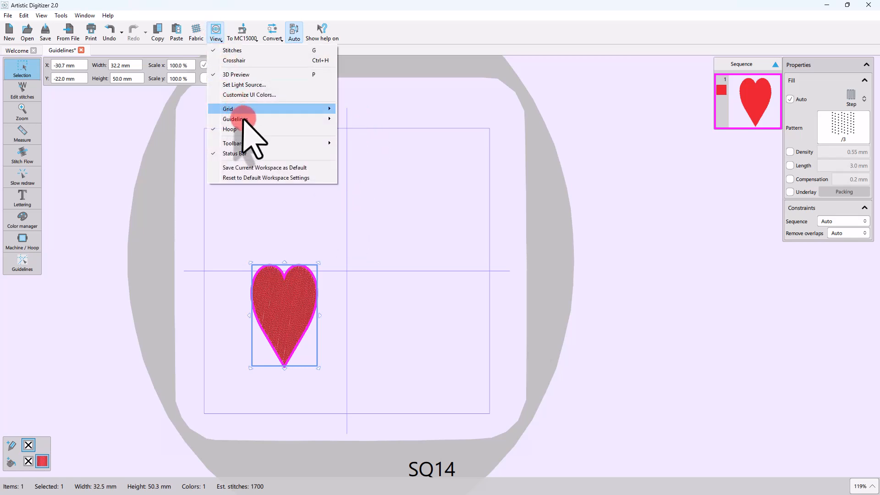
click(357, 119)
Toggle the guidelines' display once more and move the stretched red heart towards the hoop centre.
click(216, 33)
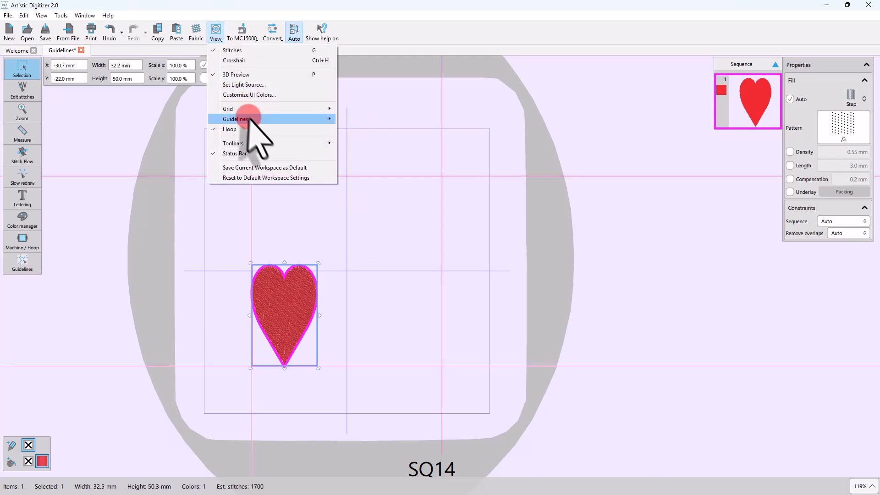
click(356, 120)
drag(287, 282, 348, 246)
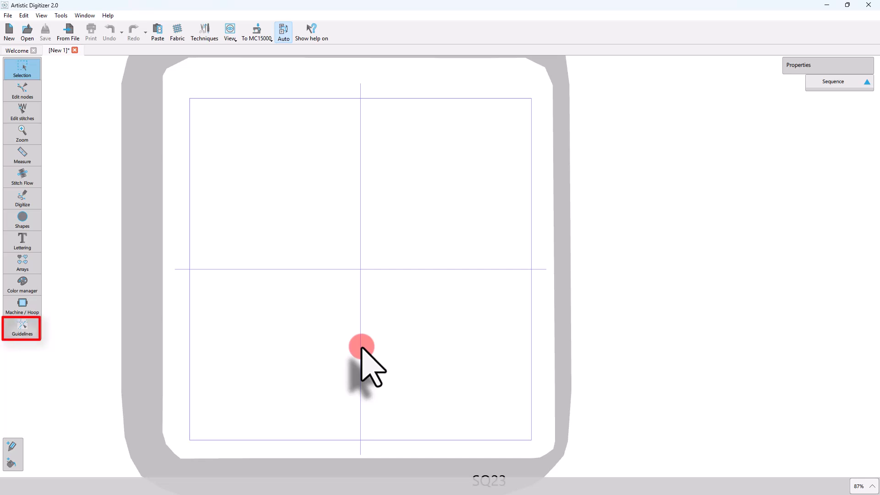
Create horizontal guidelines at Y about 65 mm and -80 mm, a vertical one at X about -98 mm and a diagonal one at 323°.
click(22, 324)
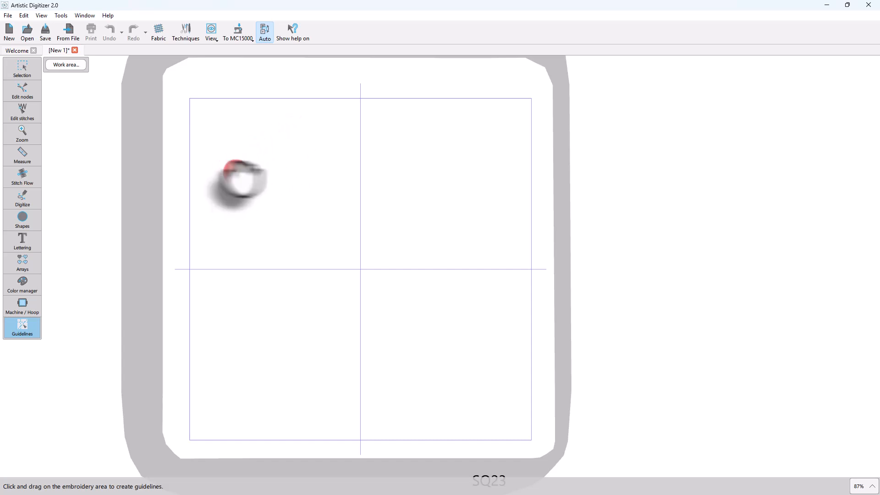
drag(224, 173, 486, 177)
drag(110, 389, 338, 393)
drag(215, 95, 216, 269)
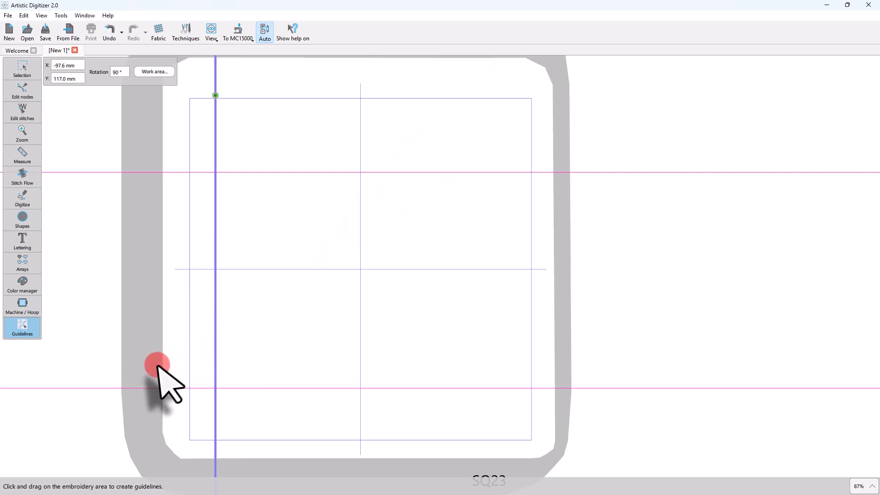
drag(128, 130, 295, 255)
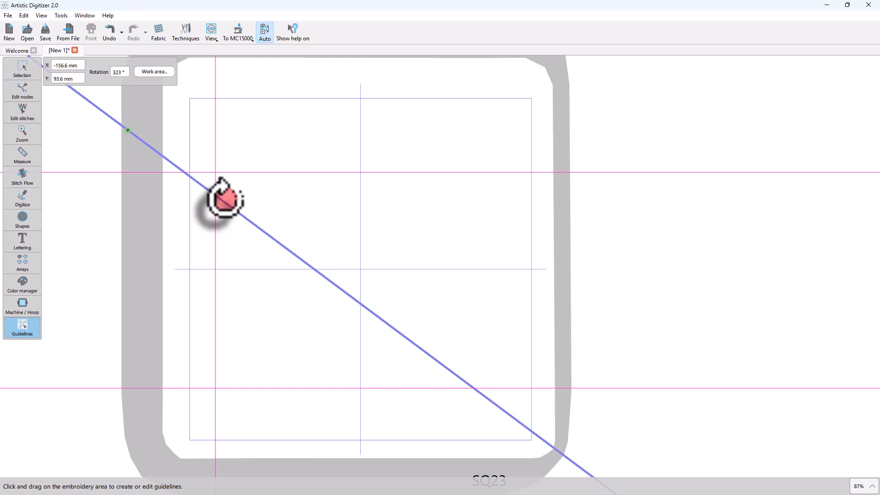
Select each existing guideline in turn, ending with the diagonal one.
click(255, 171)
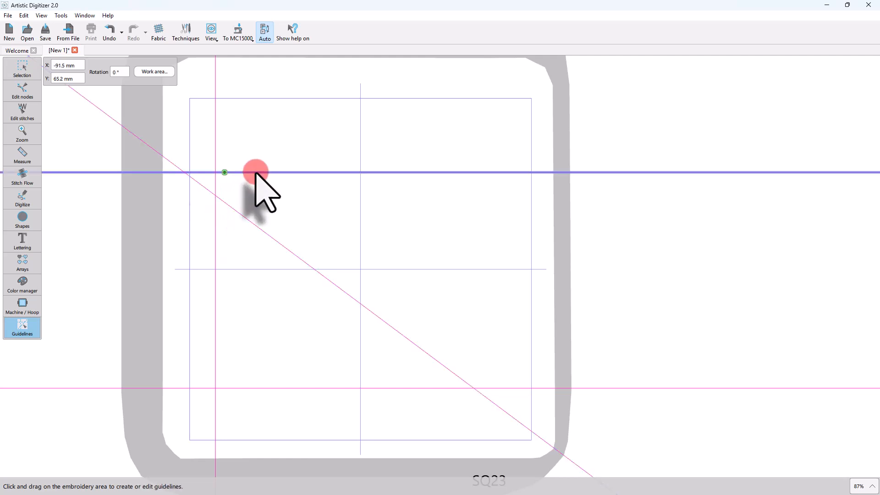
click(214, 135)
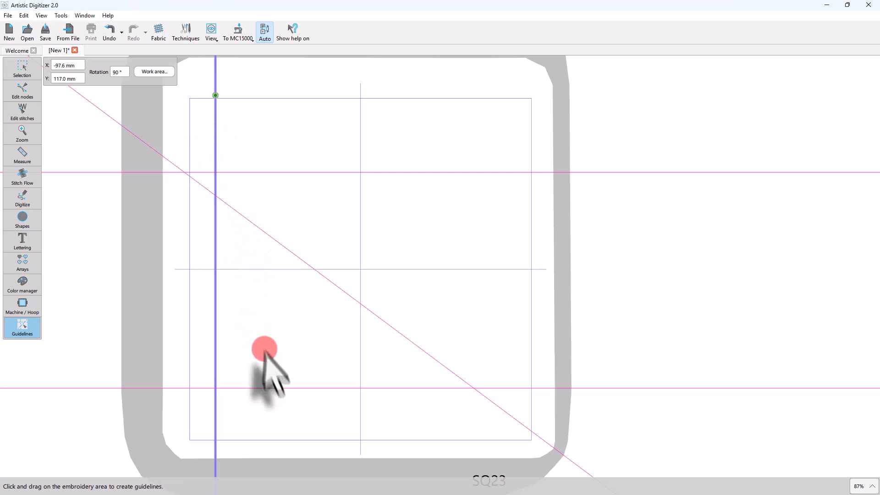
click(283, 389)
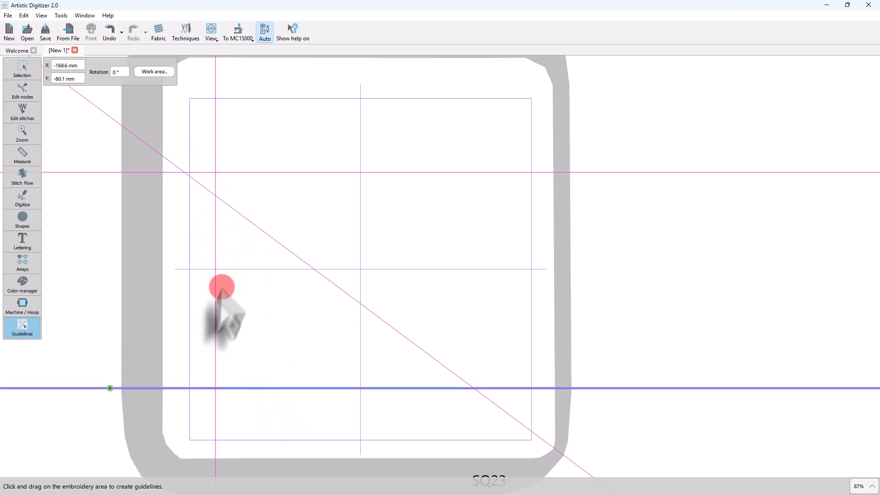
drag(102, 398, 122, 122)
click(127, 149)
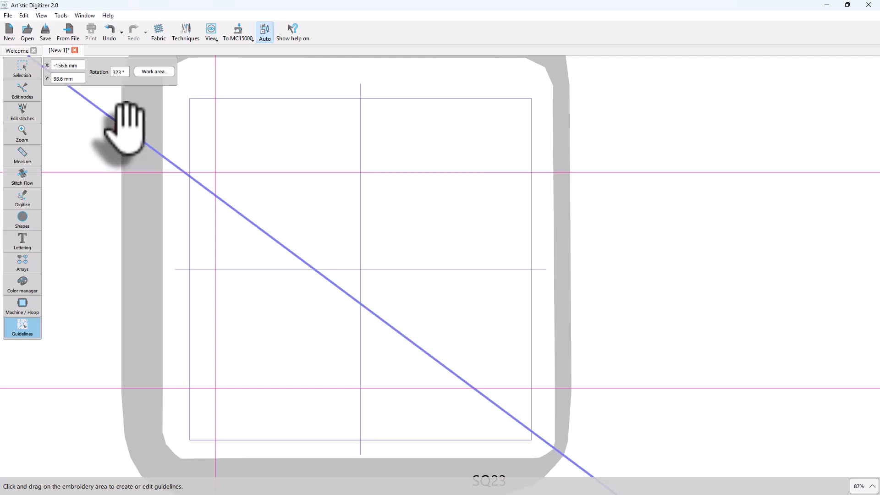
Move the diagonal guideline's anchor point close to the hoop centre and rotate the line to 325°.
drag(127, 126, 284, 324)
drag(230, 314, 363, 272)
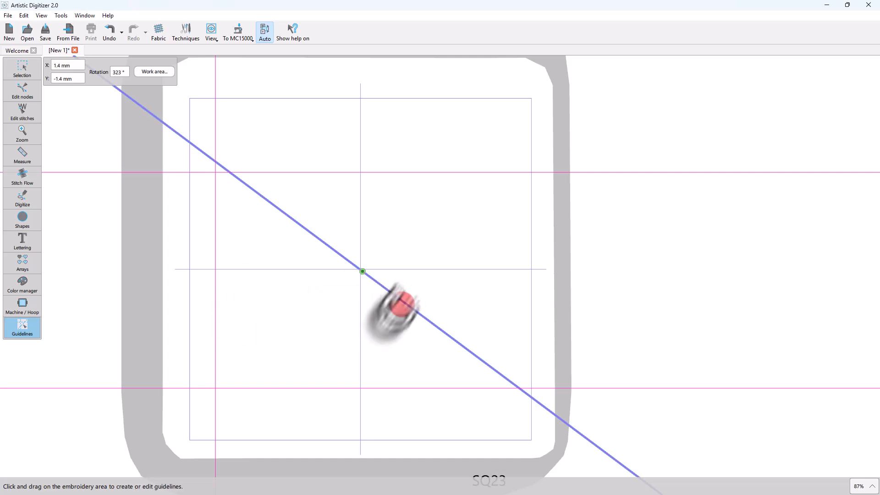
drag(397, 299, 414, 315)
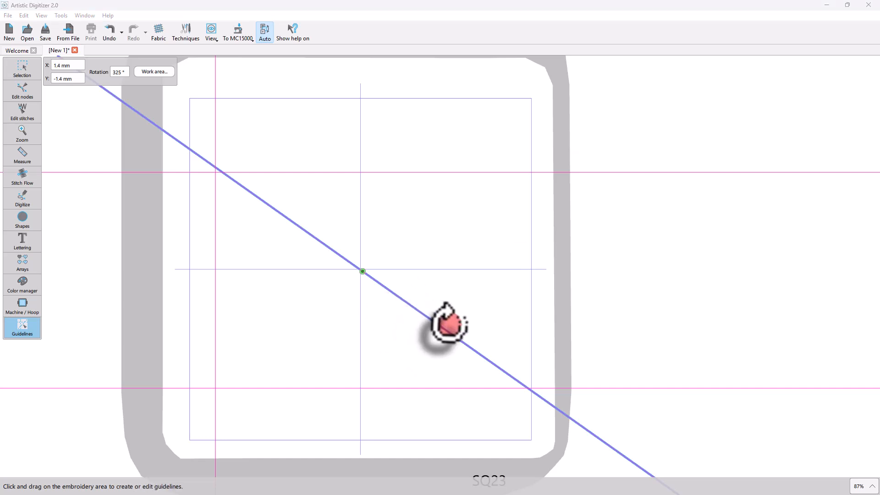
Shift the diagonal guideline slightly without rotating it, and move the upper horizontal guideline down to Y about 31 mm.
key(ctrl)
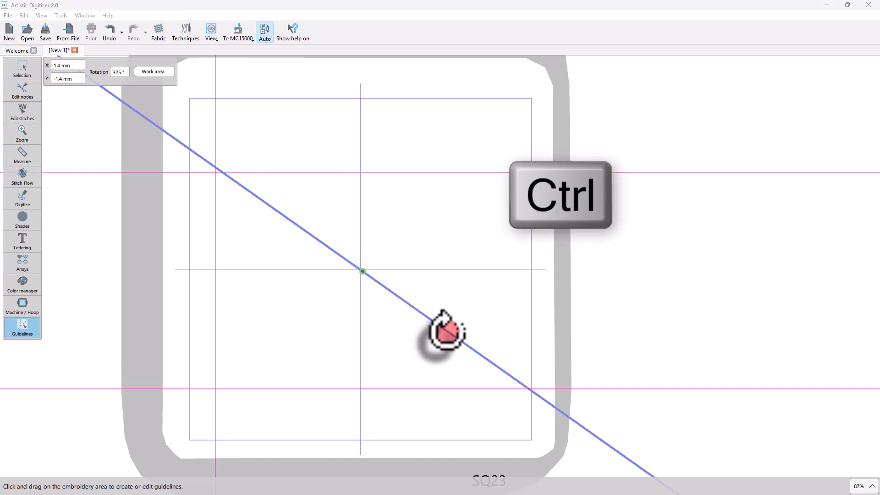
mouse_move(447, 328)
mouse_down()
mouse_move(491, 290)
mouse_move(458, 350)
mouse_move(452, 321)
mouse_up()
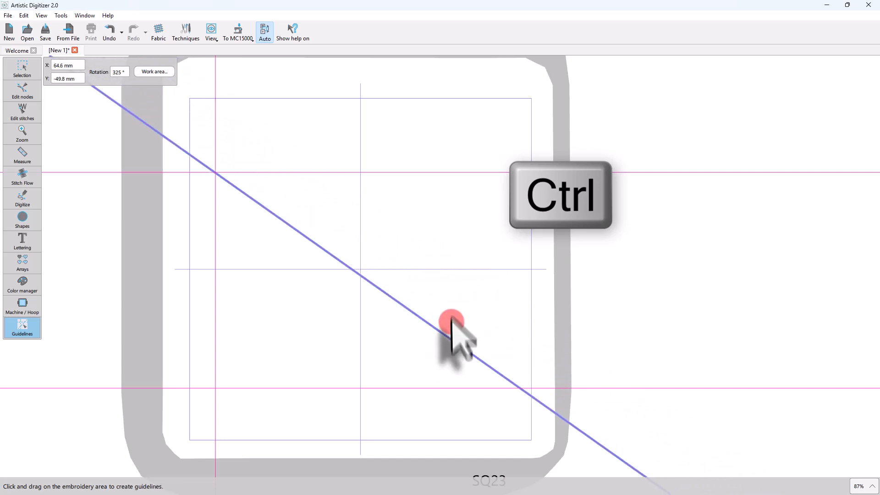
ctrl+click(458, 172)
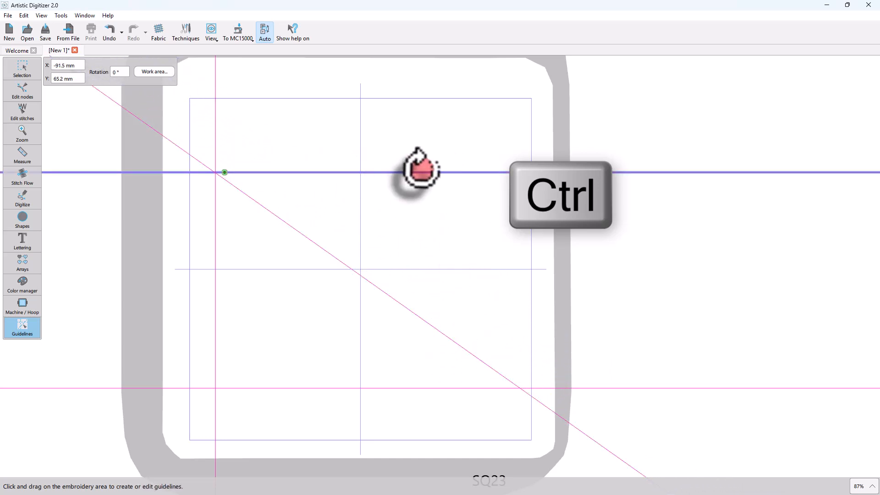
drag(418, 171, 427, 223)
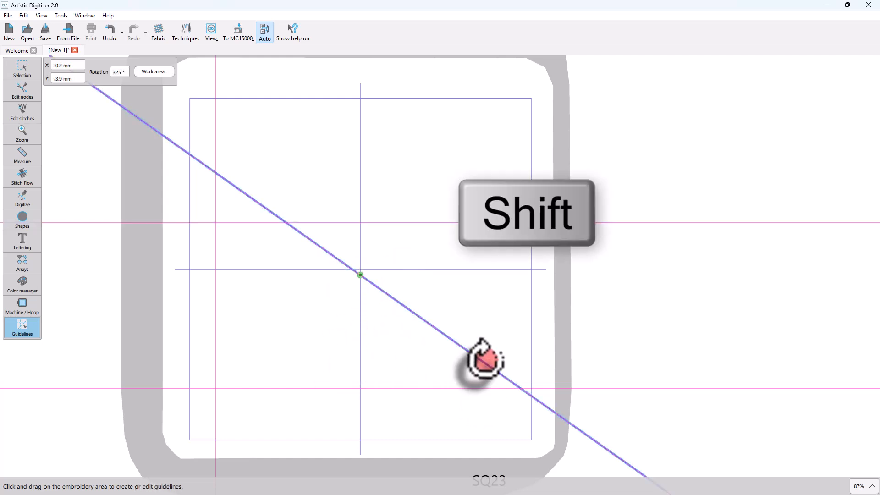
Rotate the diagonal guideline in fixed increments, set its X to 0 mm, and try rotations of 0° and 90° before setting 45°.
drag(484, 360, 403, 186)
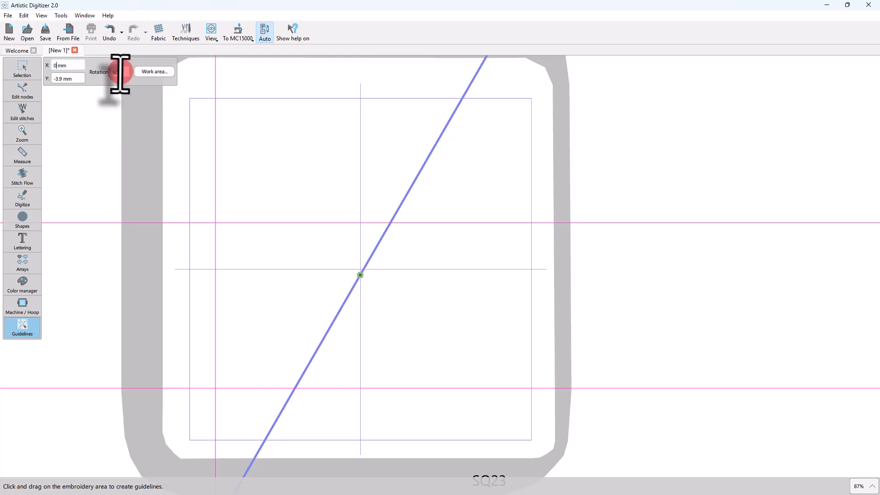
key(Return)
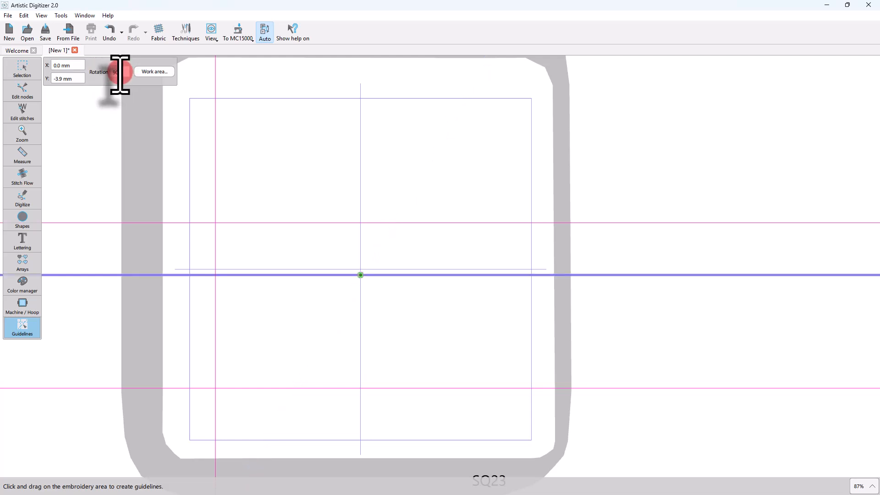
key(Return)
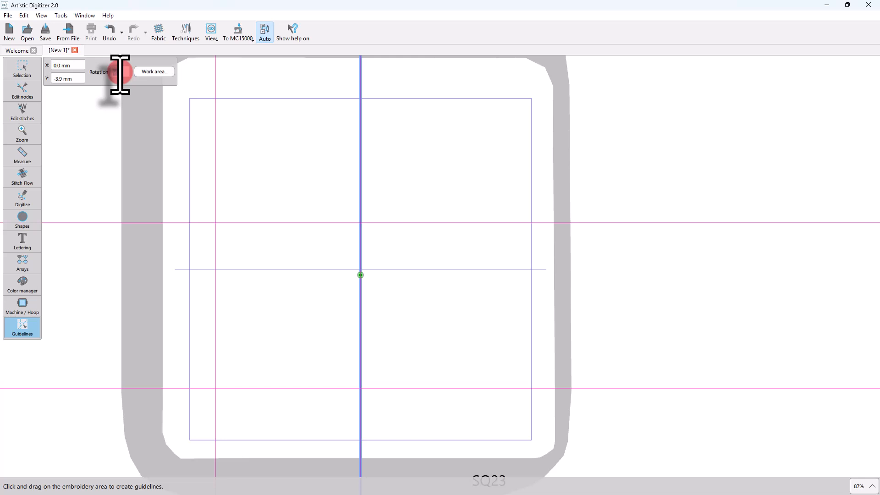
text(45)
key(Return)
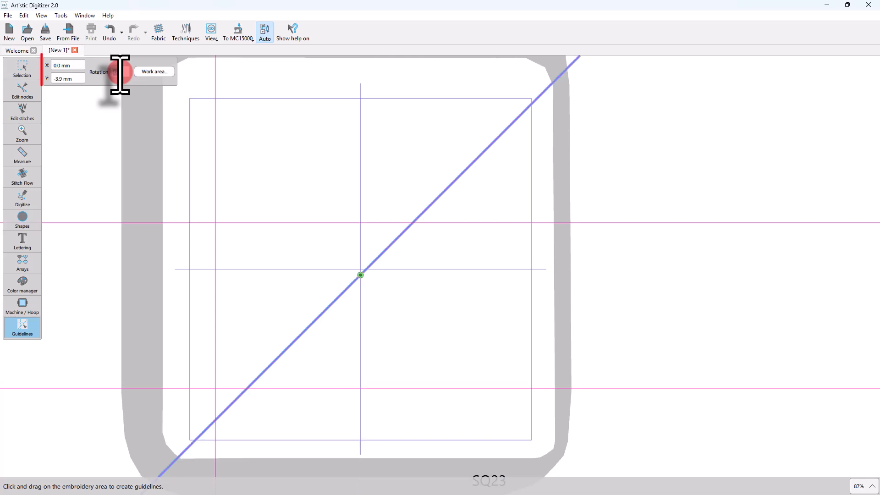
Set the diagonal guideline's anchor position to X 20 mm and Y 20 mm.
double_click(58, 79)
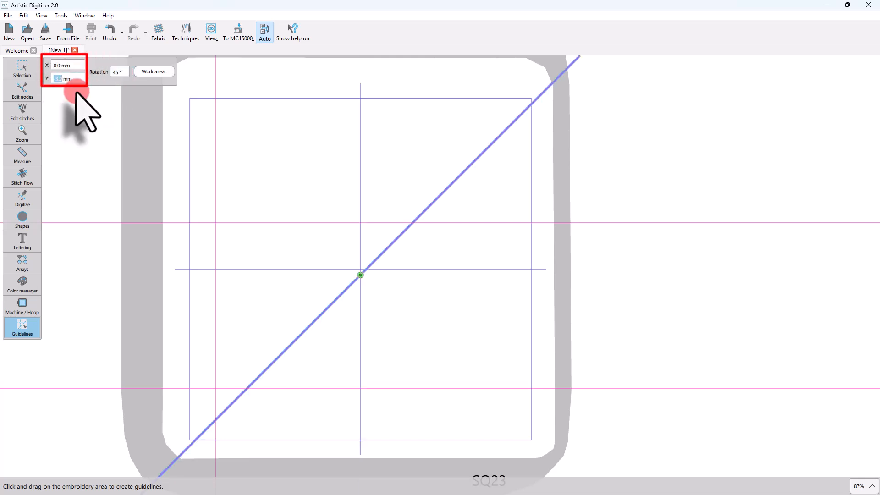
key(Return)
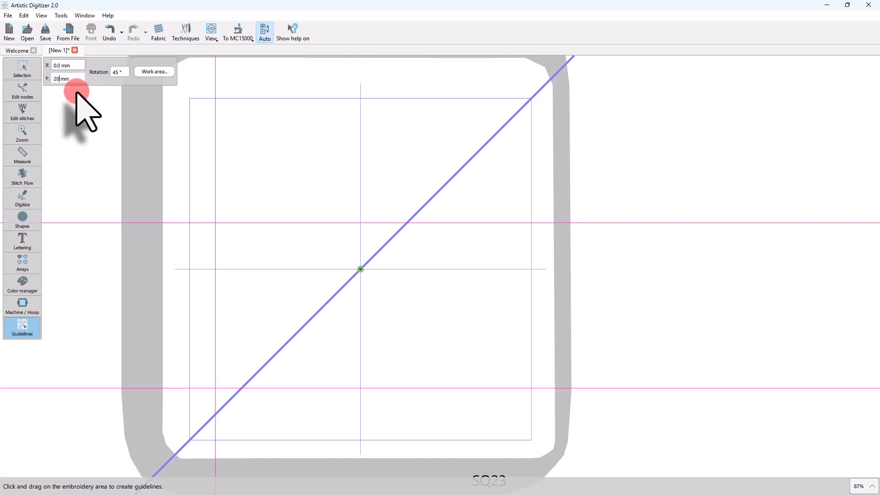
click(57, 68)
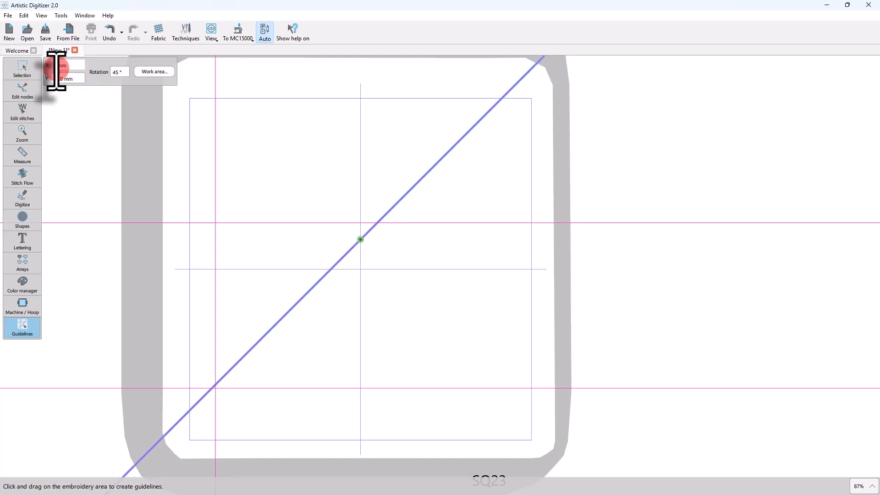
text(20)
key(Return)
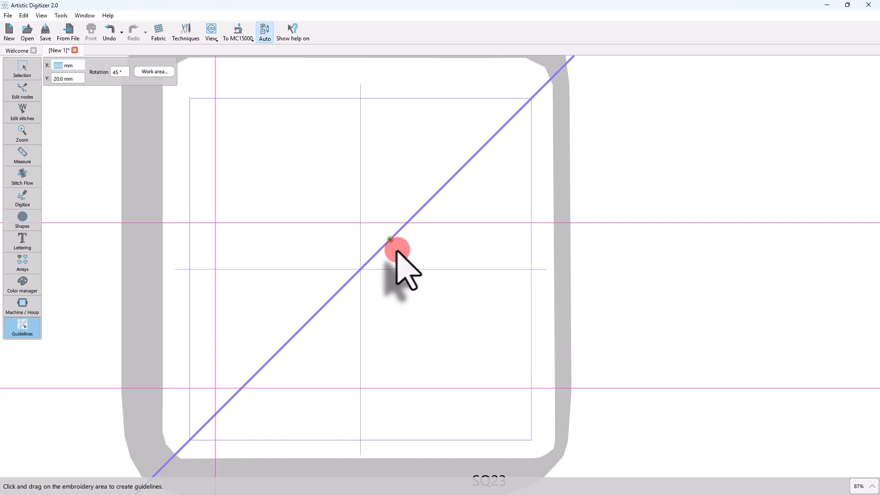
Delete the upper and lower horizontal guidelines.
key(Delete)
click(323, 223)
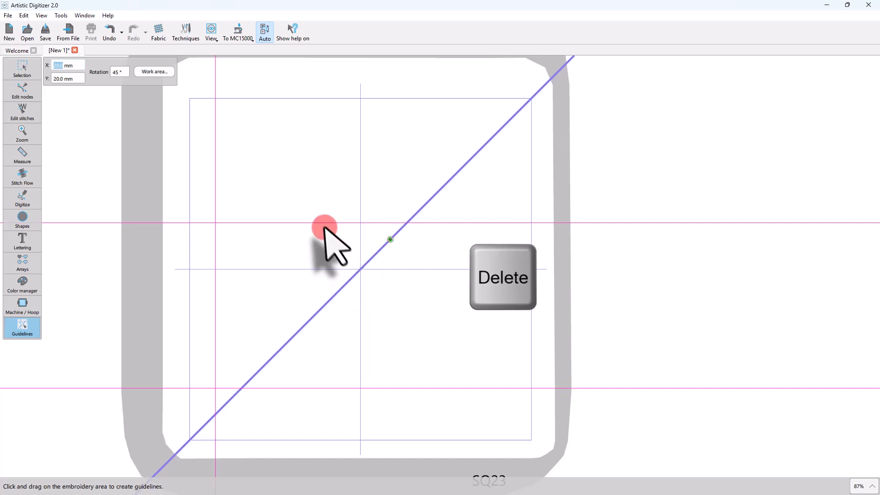
key(Delete)
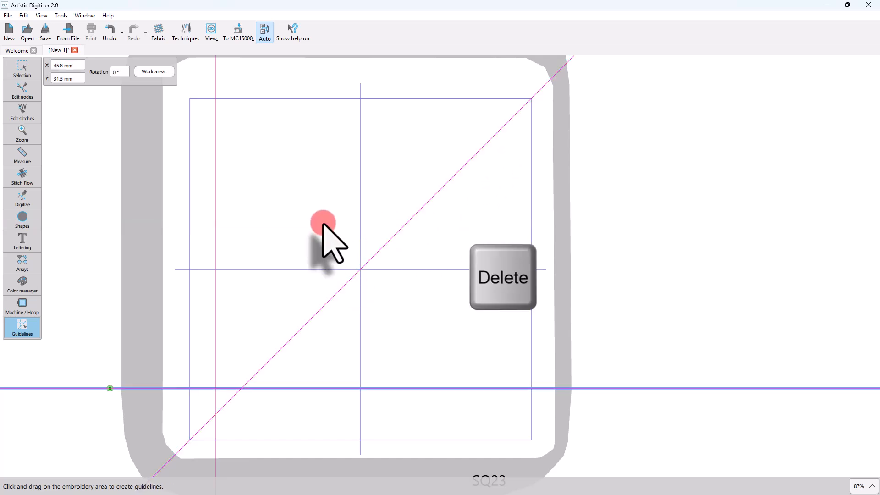
key(Delete)
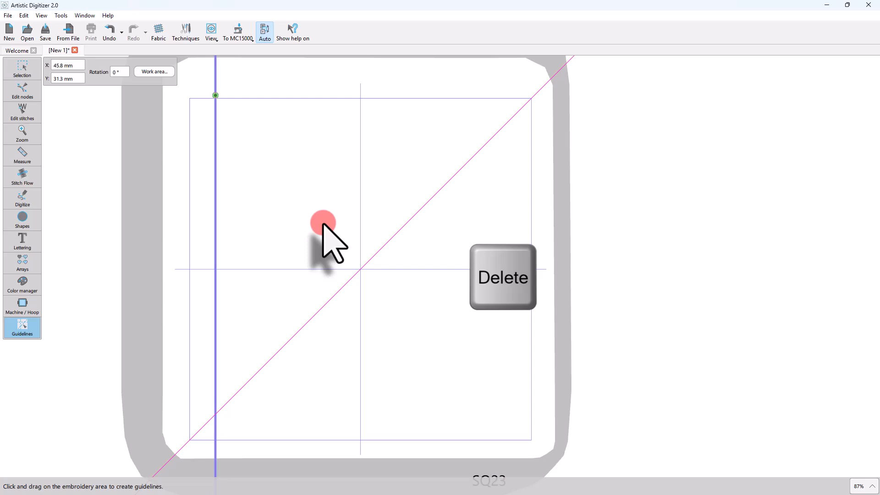
Delete the remaining vertical guideline and the diagonal guideline.
key(Delete)
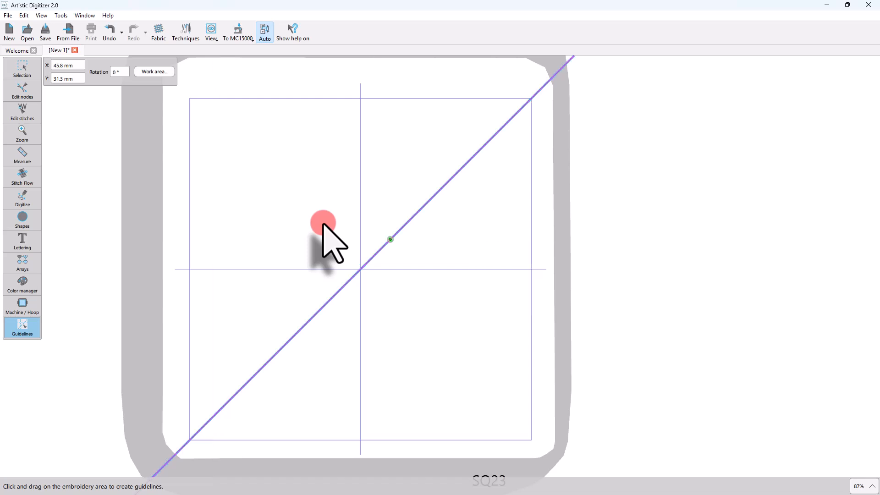
key(Delete)
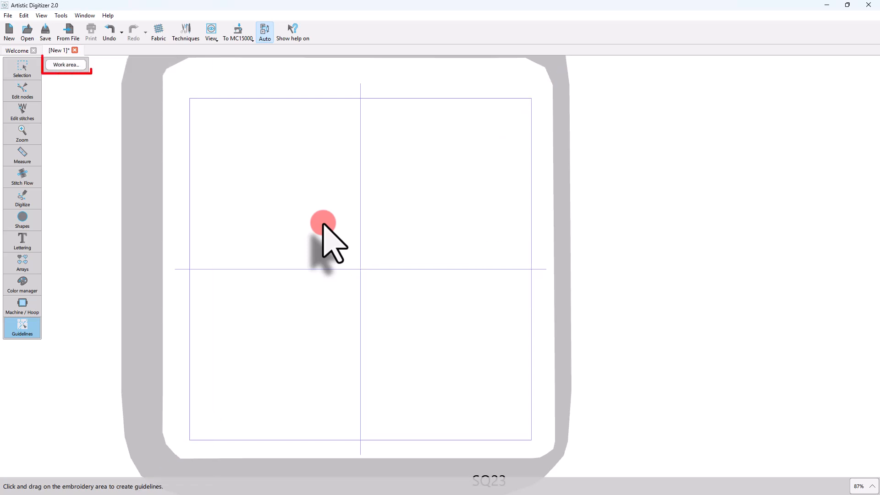
Try the circular and polygonal work area types, and create a rectangular one 100 mm wide and high, centred at X 0, Y 0 mm.
click(66, 65)
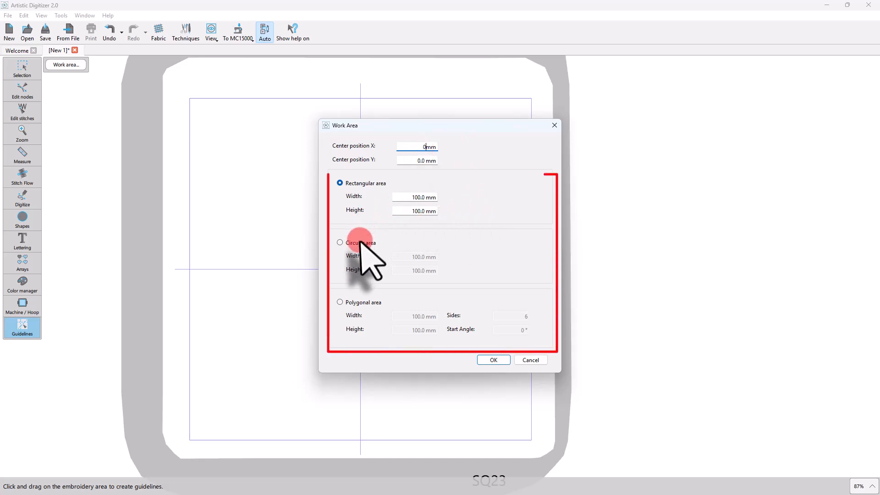
click(340, 243)
click(340, 302)
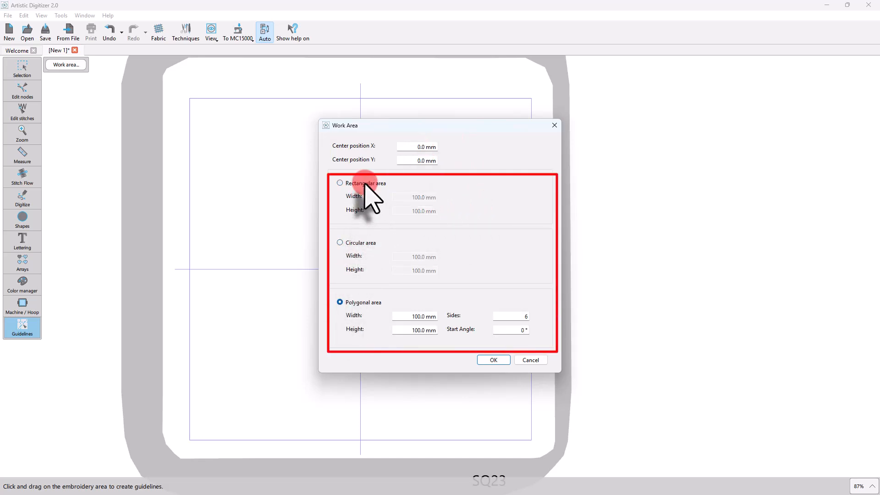
click(341, 183)
click(356, 243)
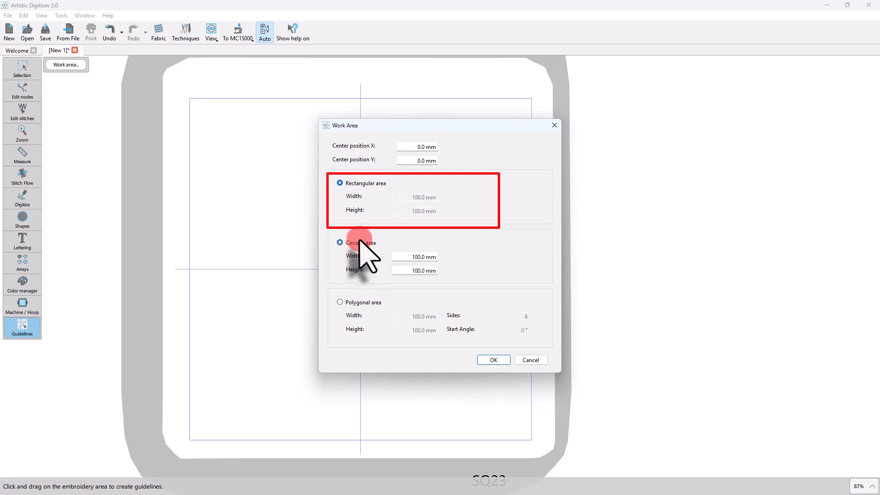
click(362, 183)
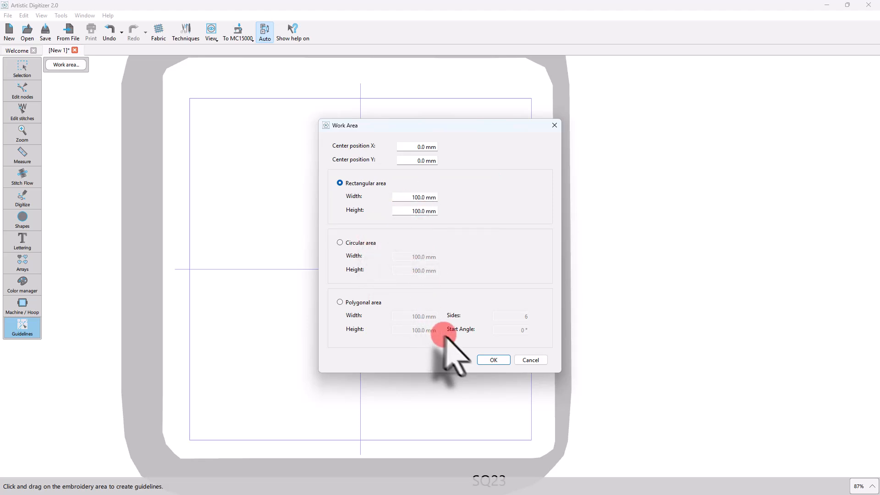
click(493, 360)
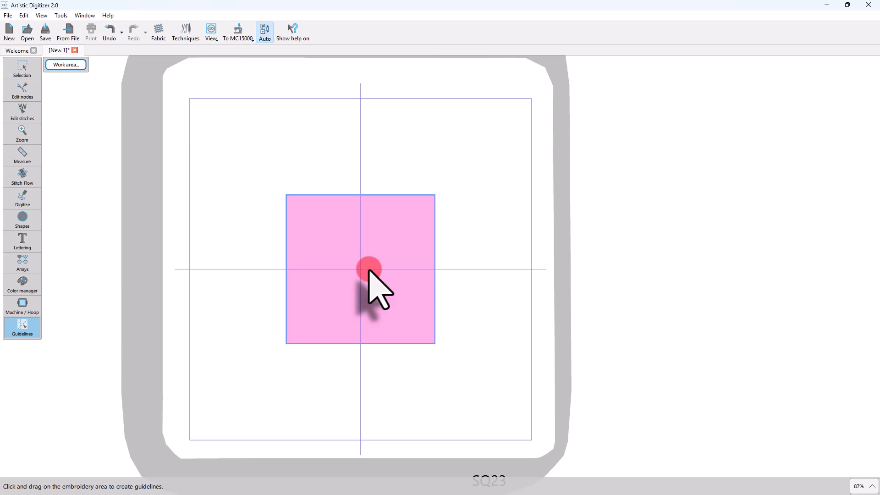
Try moving the square work area to about X 6.2 mm, Y -13.7 mm, and undo the move.
scroll(353, 244, up, 2)
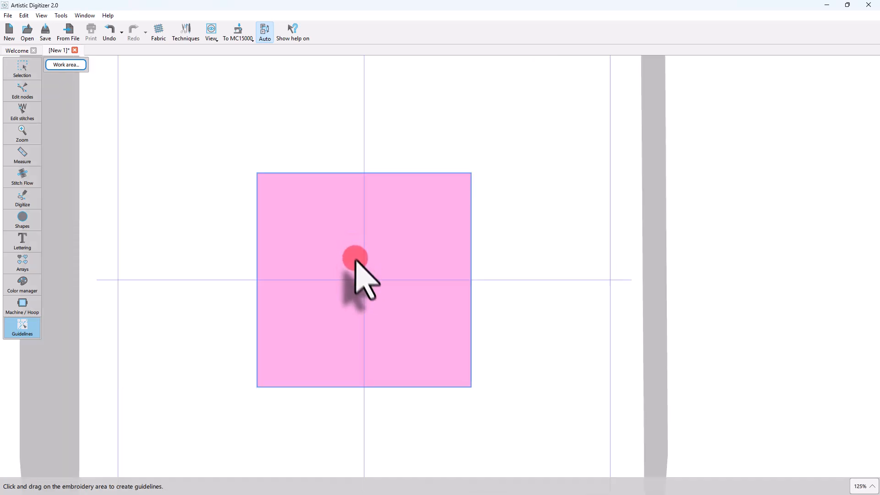
drag(390, 265, 392, 301)
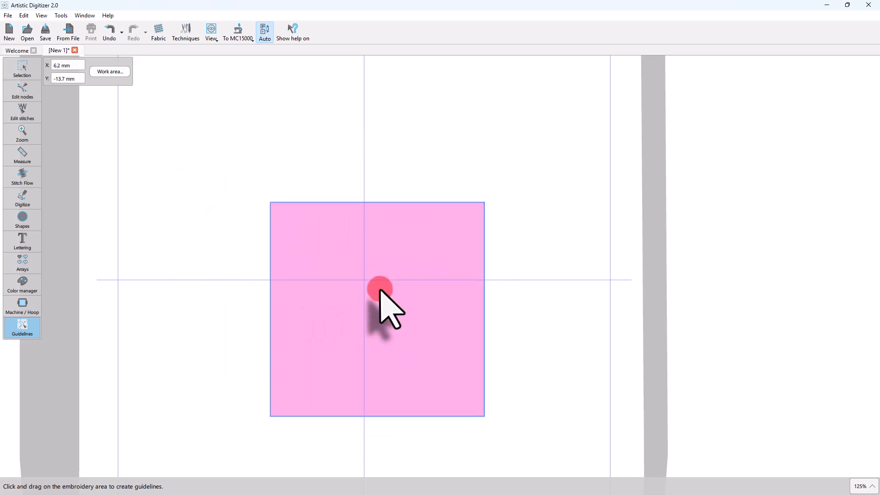
key(ctrl+z)
scroll(239, 261, down, 3)
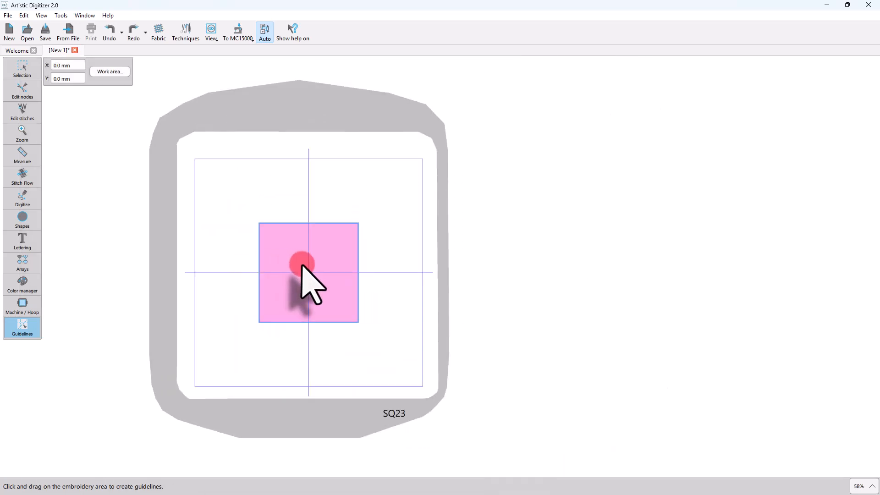
Delete the square work area and create a circular one 100 mm wide and high at the hoop's centre.
key(Delete)
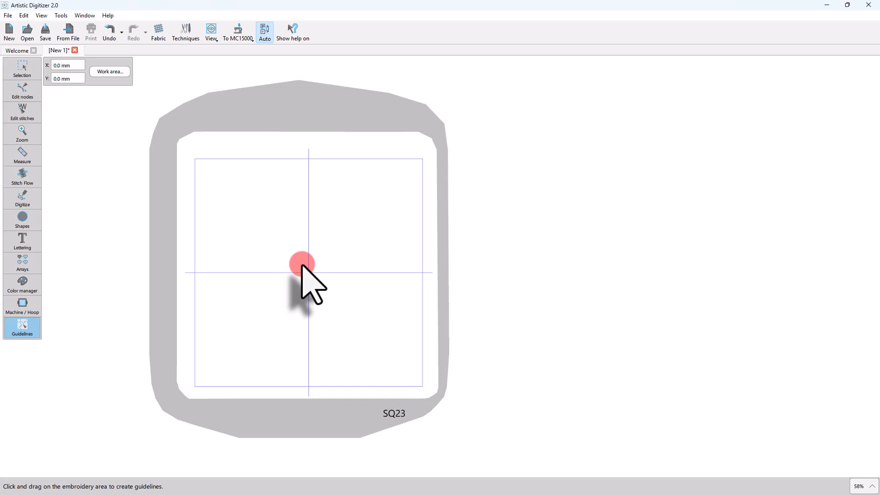
click(122, 71)
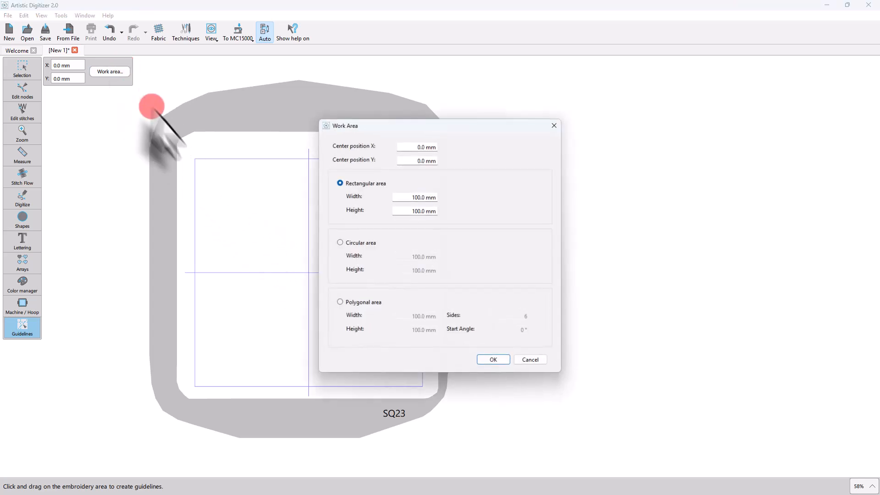
click(353, 243)
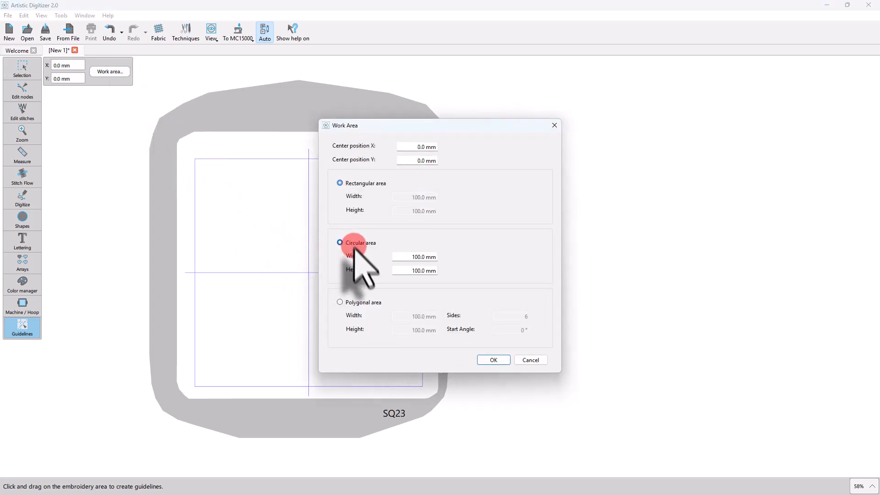
click(494, 360)
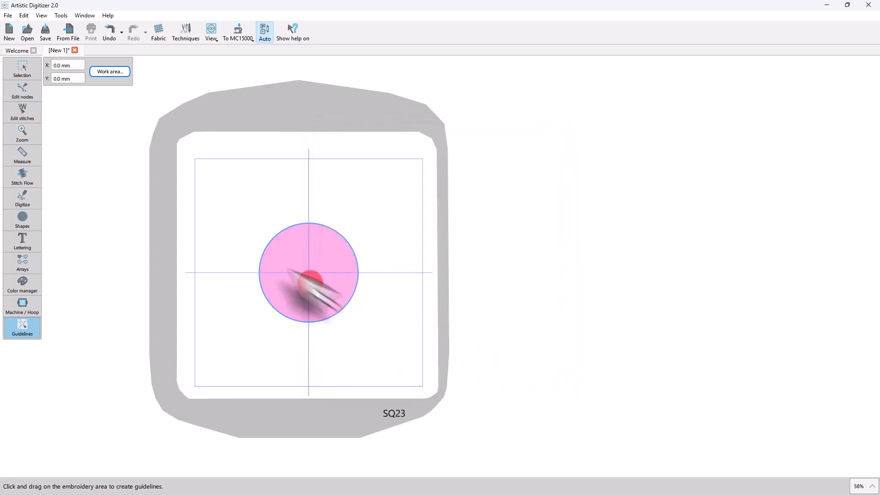
Change the work area to a six-sided polygon, 100 mm wide and high, with a 0° start angle.
click(110, 72)
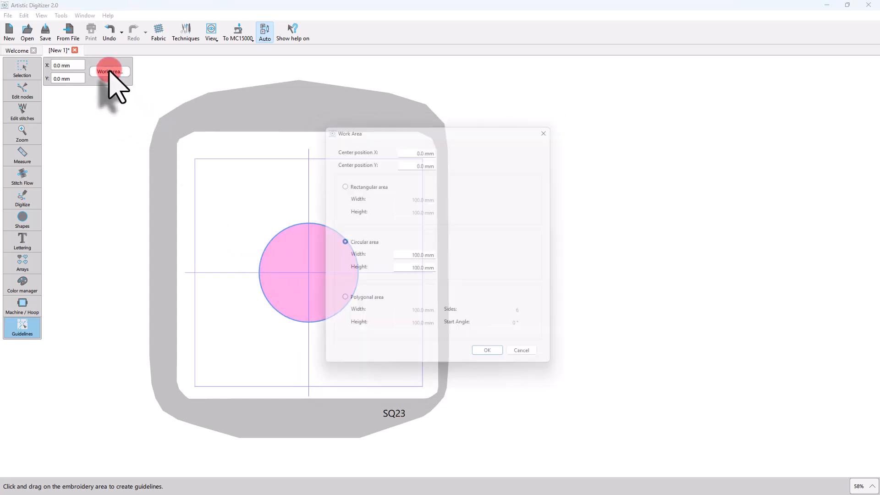
click(361, 303)
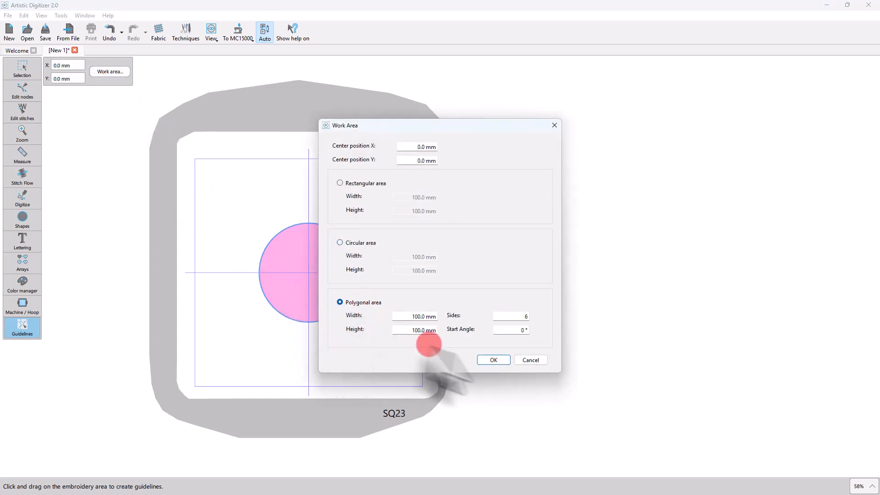
click(494, 361)
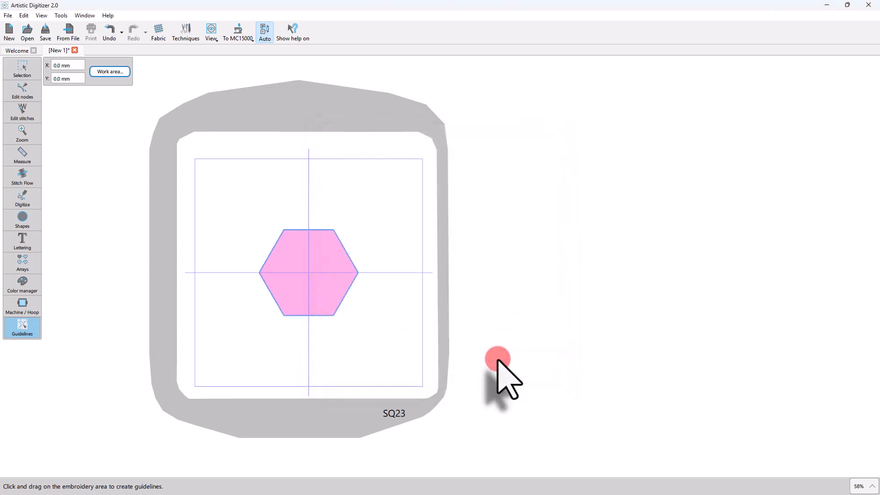
click(307, 294)
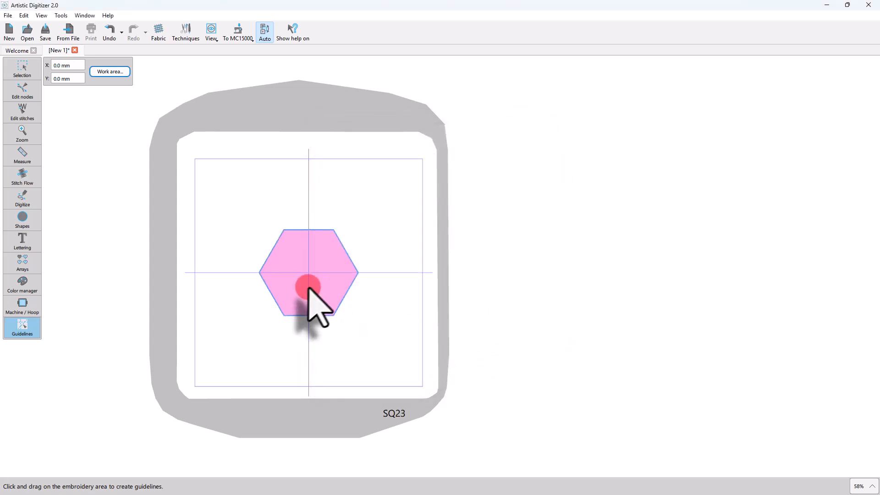
Reopen the polygonal work area's settings and examine its number of sides and start angle.
click(120, 72)
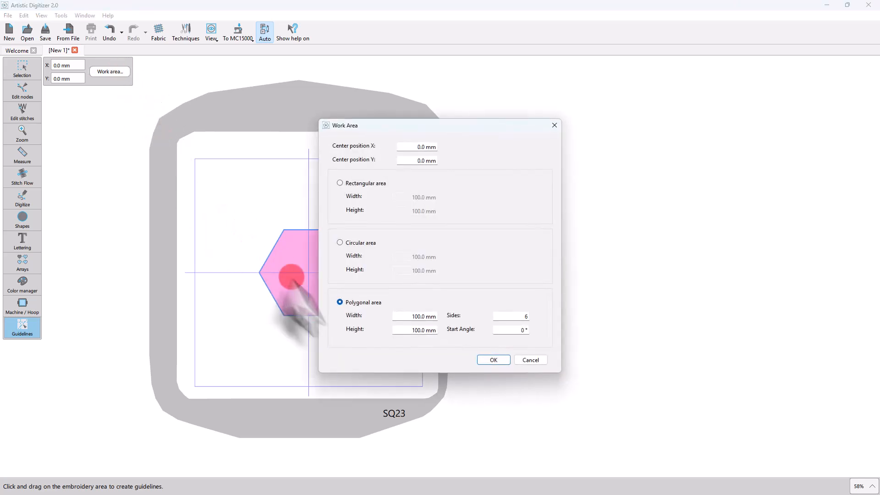
double_click(524, 316)
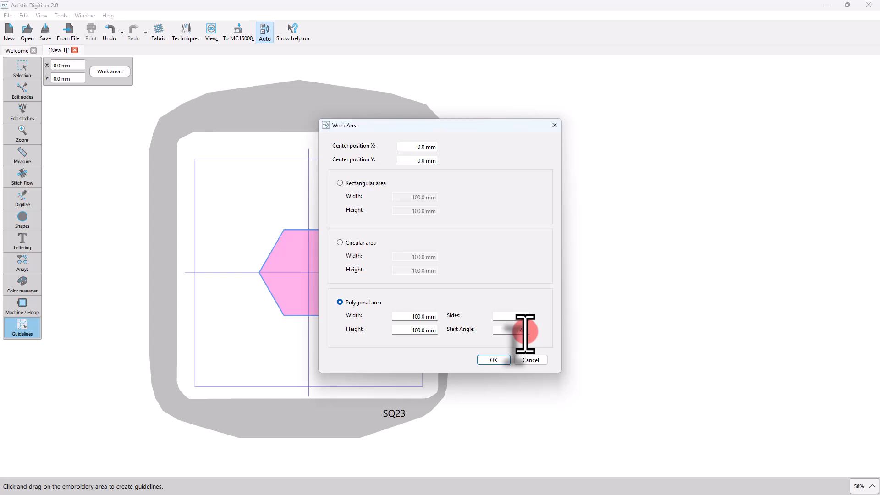
click(492, 360)
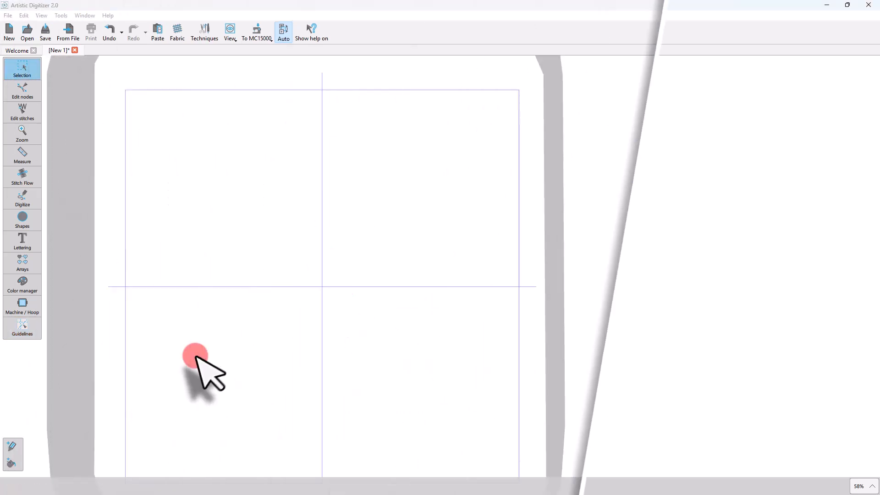
Digitize a closed banner shape with straight sides and arched upper and lower edges, spanning about 194 mm across the hoop.
click(39, 202)
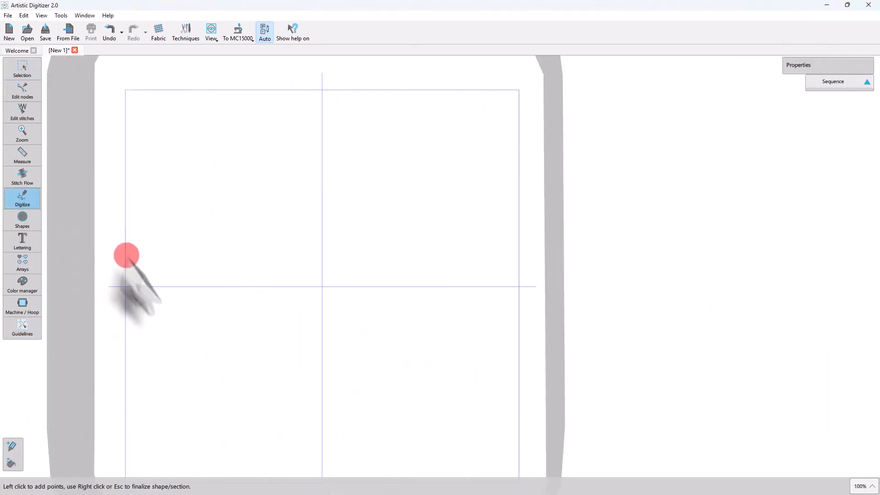
click(156, 308)
click(155, 204)
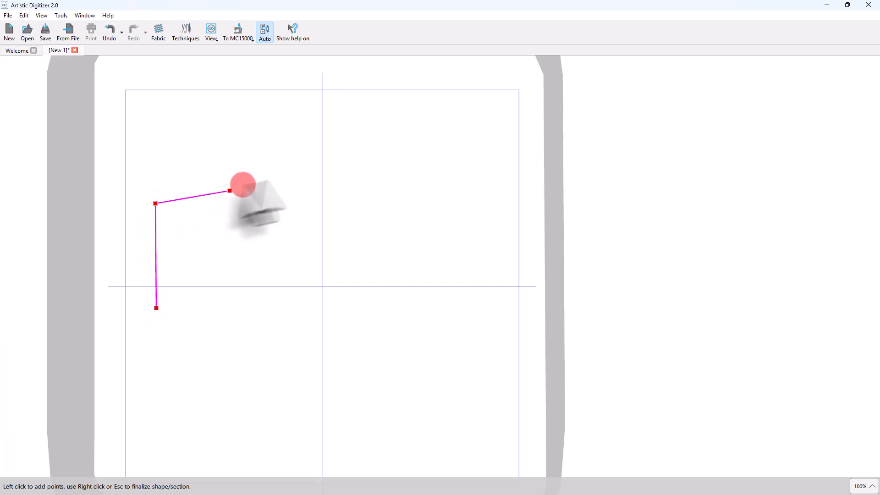
click(317, 170)
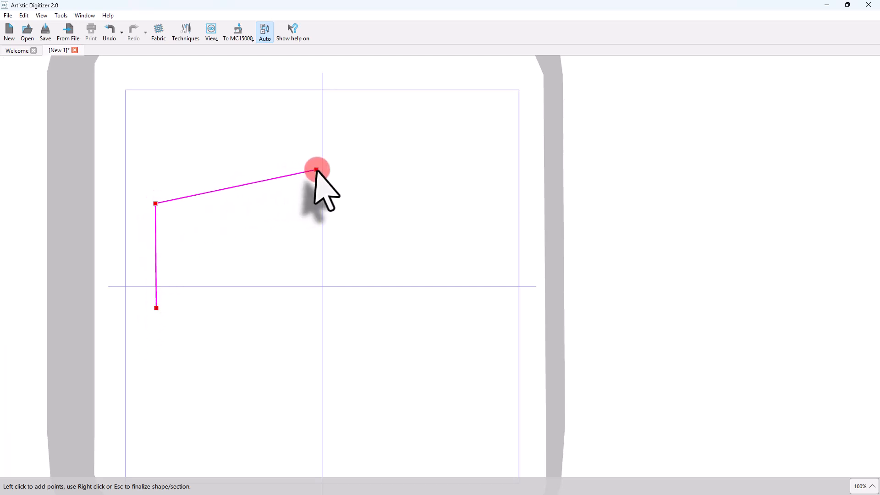
click(481, 208)
click(491, 236)
click(487, 318)
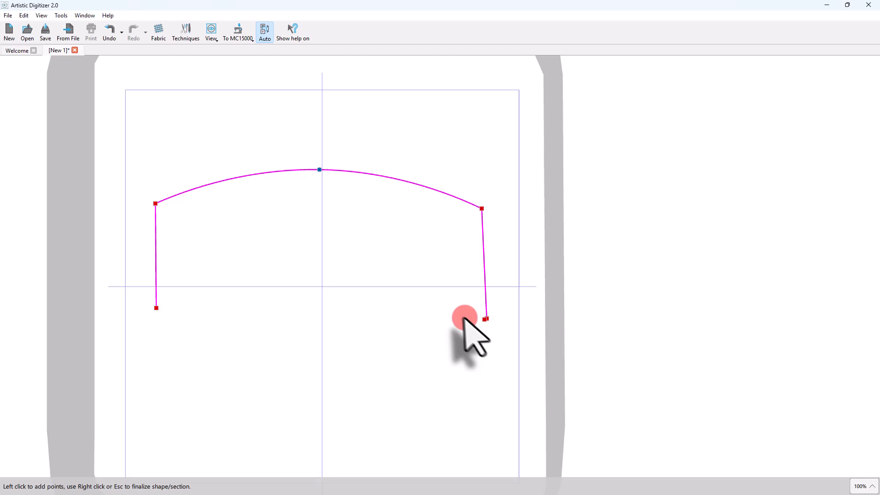
click(322, 286)
click(156, 308)
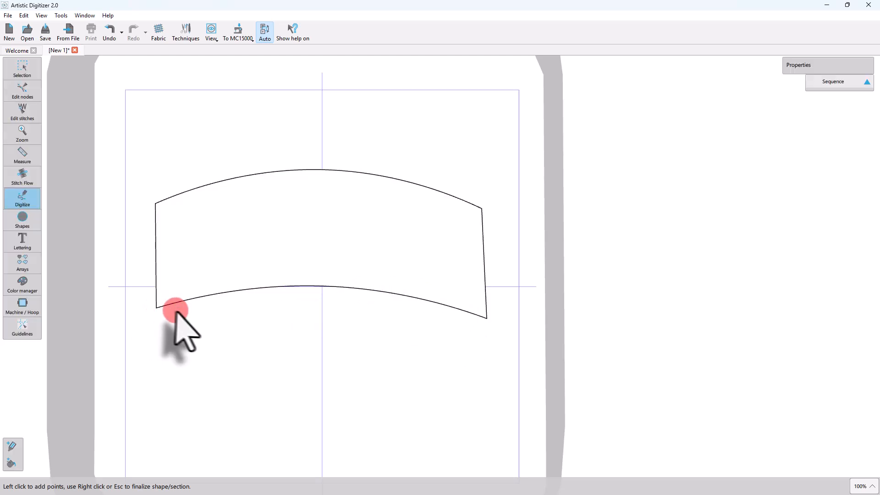
right_click(205, 313)
Select the arched banner shape and convert it into a work area.
click(232, 339)
click(322, 354)
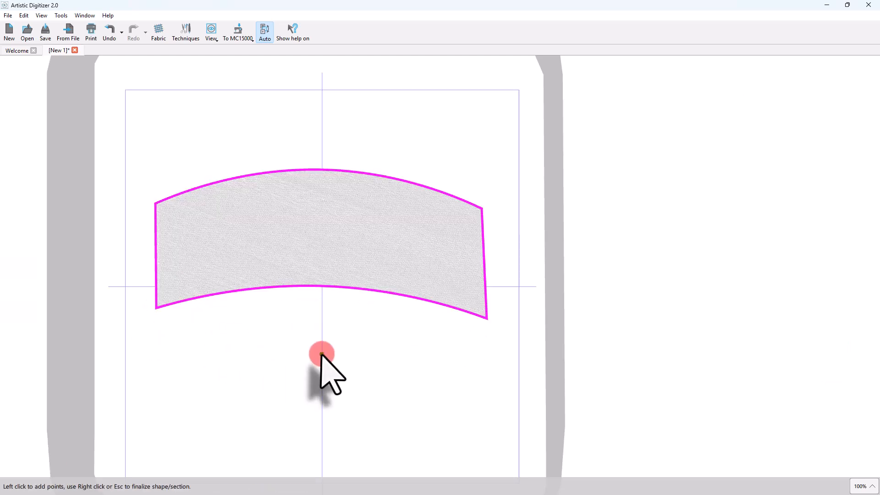
click(330, 312)
right_click(334, 247)
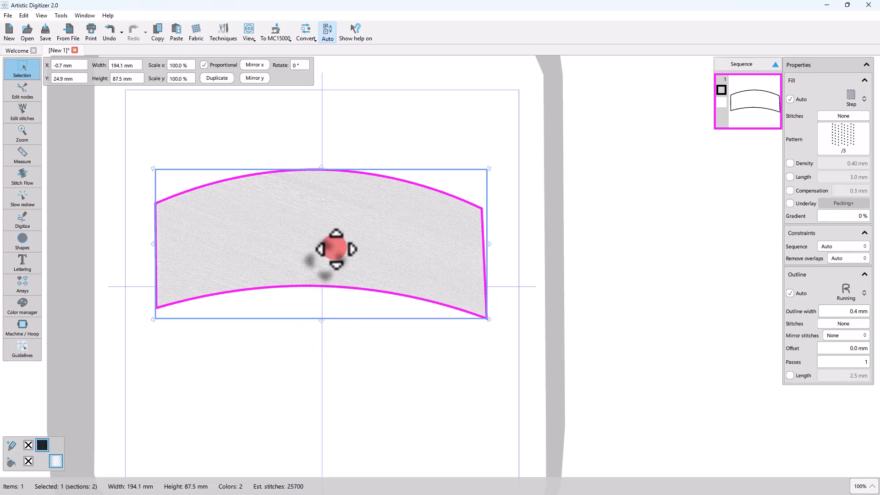
click(364, 421)
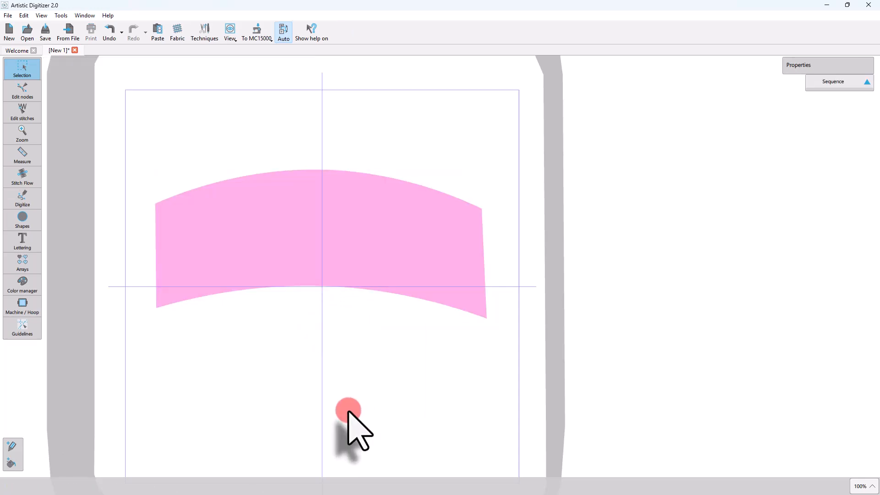